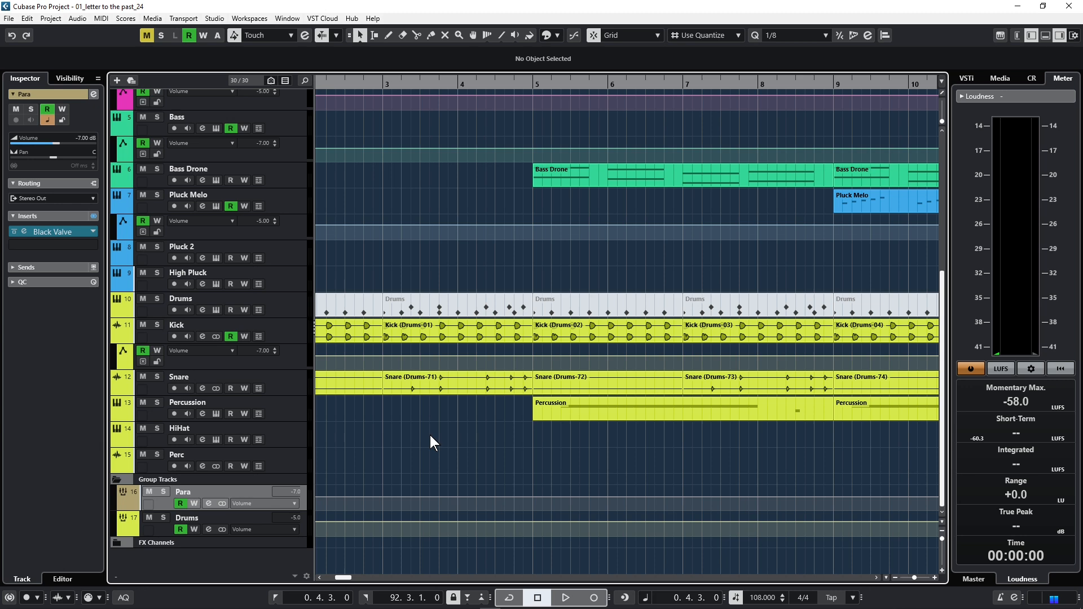
Look through the project's track list, from the Stereo Out channel down to the Para and Drums group tracks.
{"action": "scroll", "coordinate": [430, 435], "scroll_direction": "right", "scroll_amount": 1}
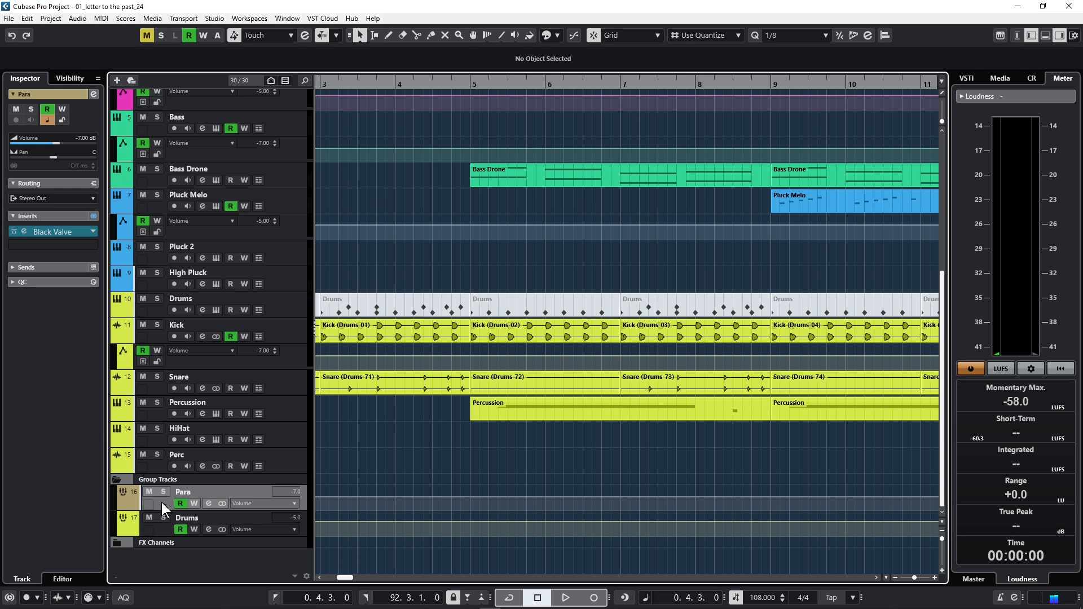
{"action": "scroll", "coordinate": [162, 502], "scroll_direction": "up", "scroll_amount": 5}
{"action": "scroll", "coordinate": [215, 451], "scroll_direction": "down", "scroll_amount": 4}
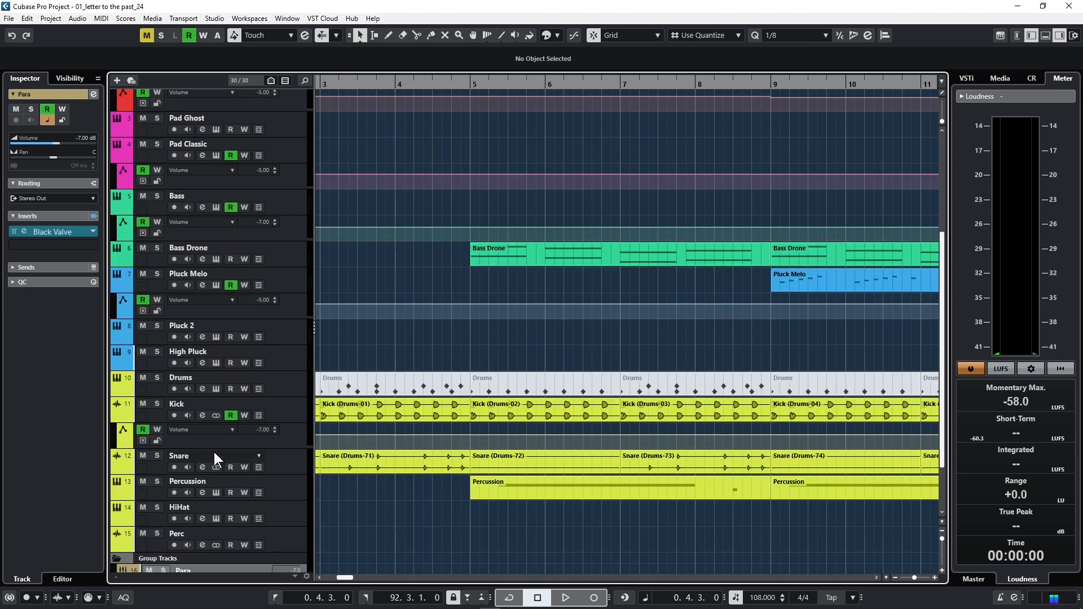
{"action": "scroll", "coordinate": [293, 369], "scroll_direction": "up", "scroll_amount": 4}
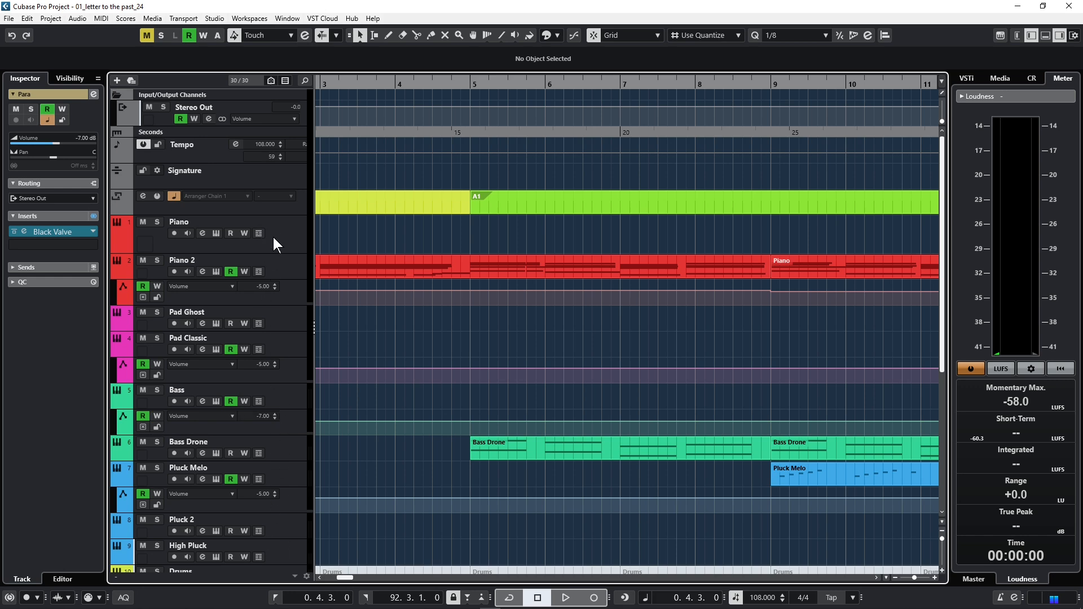
{"action": "scroll", "coordinate": [286, 365], "scroll_direction": "down", "scroll_amount": 4}
{"action": "scroll", "coordinate": [275, 522], "scroll_direction": "down", "scroll_amount": 2}
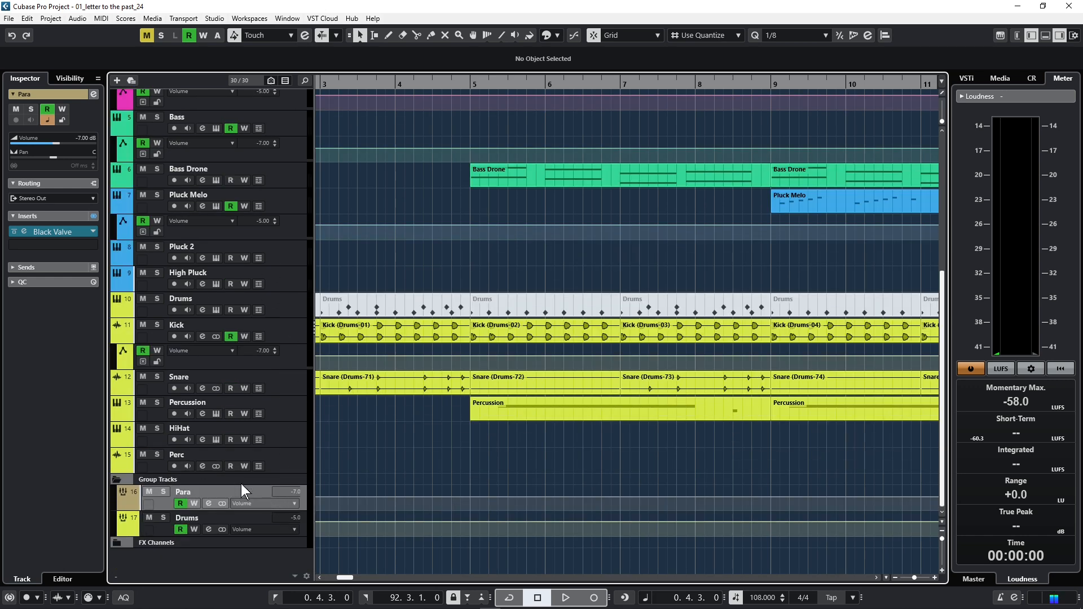
{"action": "scroll", "coordinate": [243, 389], "scroll_direction": "up", "scroll_amount": 6}
{"action": "scroll", "coordinate": [162, 517], "scroll_direction": "down", "scroll_amount": 6}
{"action": "scroll", "coordinate": [301, 309], "scroll_direction": "left", "scroll_amount": 5}
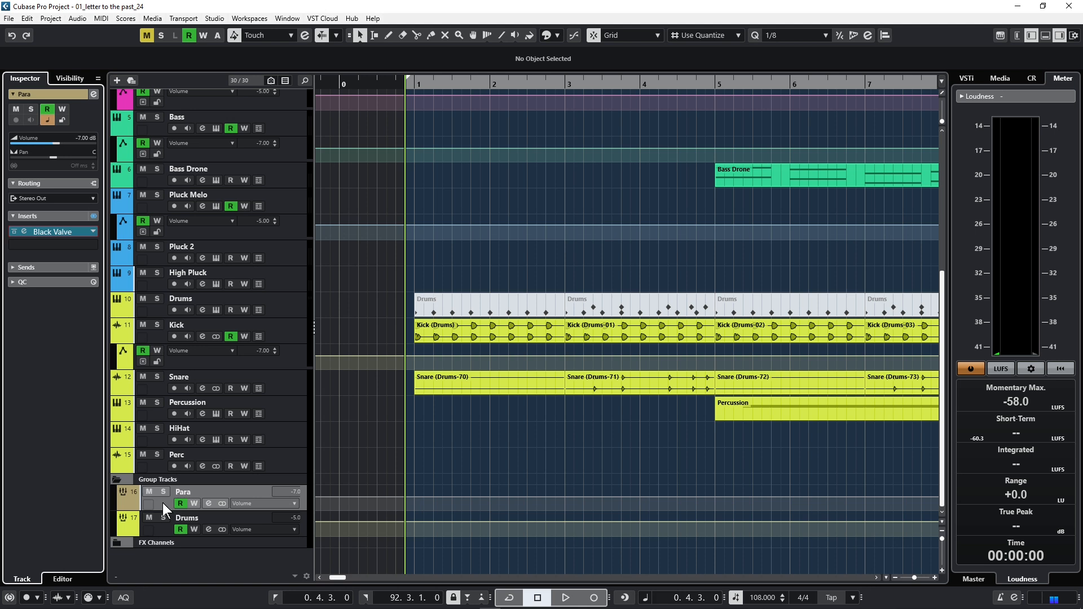
Open the Black Valve compressor inserted on the Para group track and set its Dry/Wet mix to 40 %.
{"action": "left_click", "coordinate": [26, 233]}
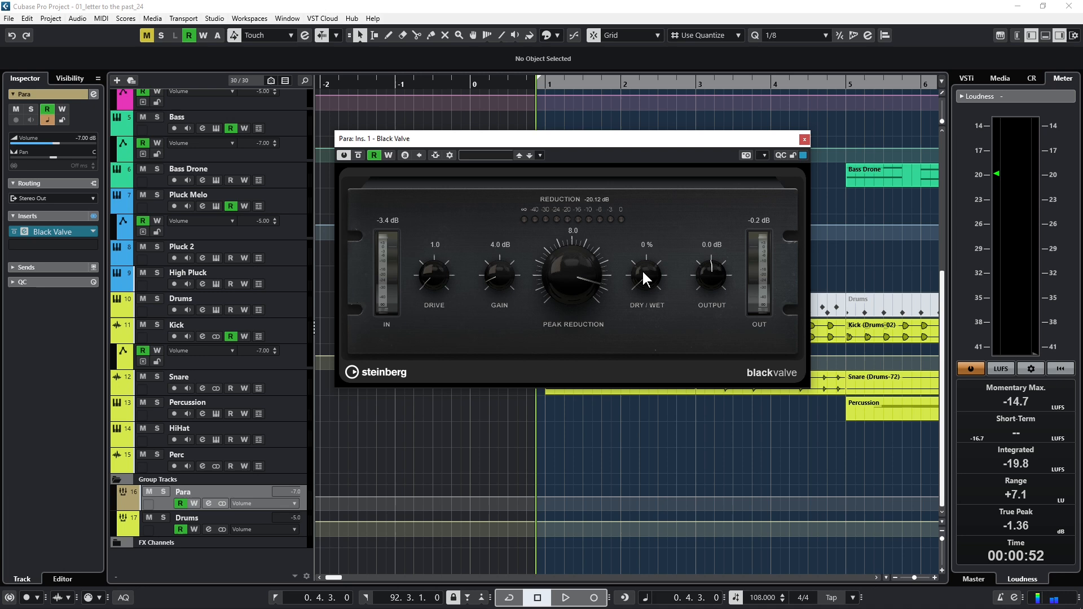
{"action": "left_click_drag", "start_coordinate": [646, 274], "coordinate": [652, 214]}
{"action": "left_click_drag", "start_coordinate": [644, 283], "coordinate": [648, 267]}
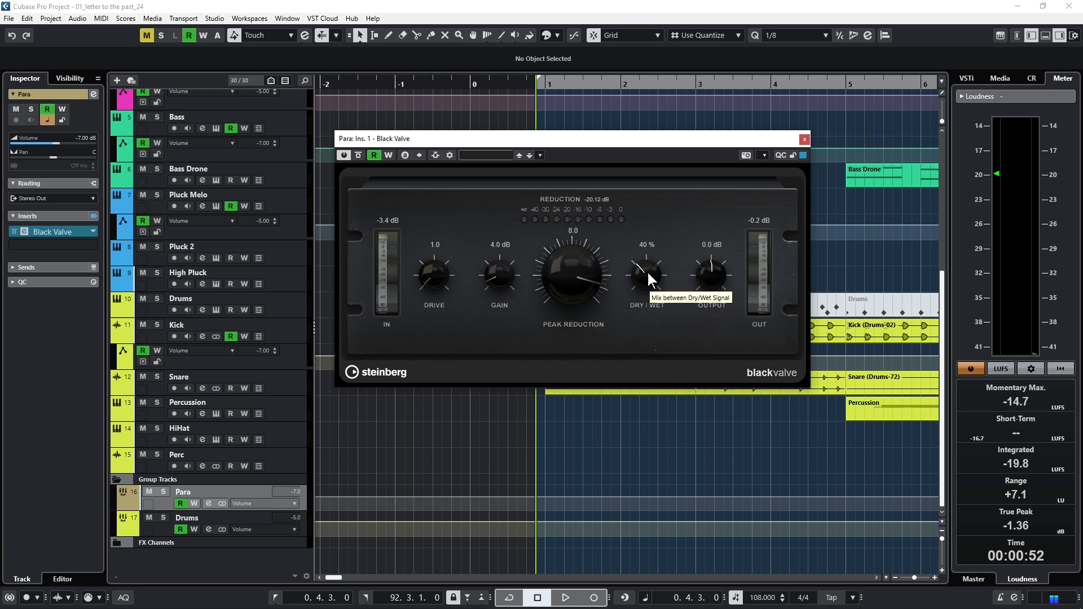
Start playback with Black Valve's Dry/Wet mix at 0 % and raise the mix to 50 % while listening.
{"action": "left_click_drag", "start_coordinate": [648, 277], "coordinate": [641, 326]}
{"action": "key", "text": "space"}
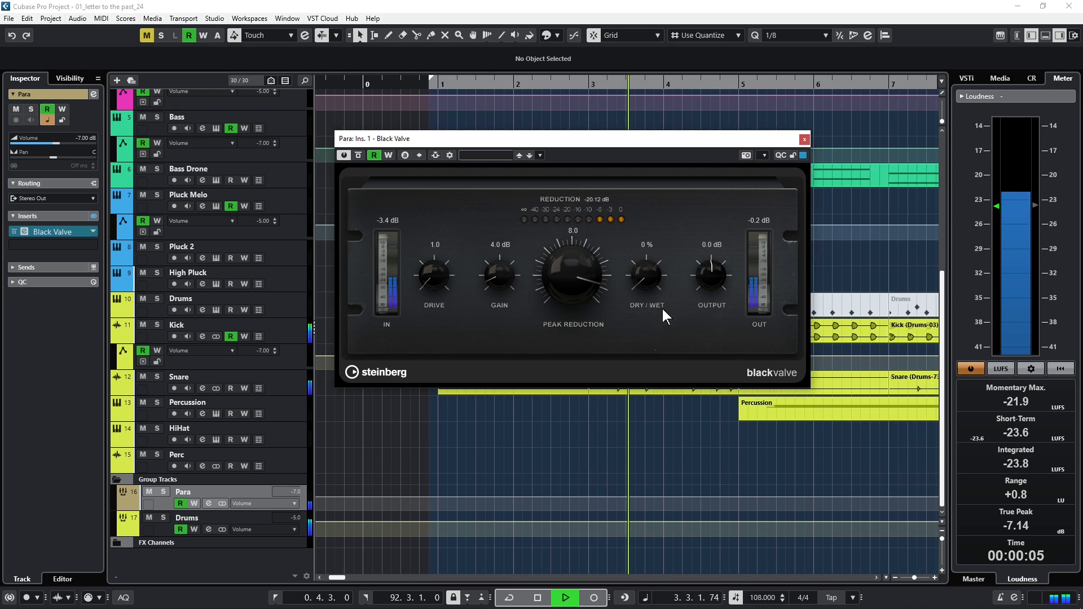
{"action": "mouse_move", "coordinate": [646, 282]}
{"action": "left_mouse_down"}
{"action": "mouse_move", "coordinate": [651, 252]}
{"action": "mouse_move", "coordinate": [650, 282]}
{"action": "left_mouse_up"}
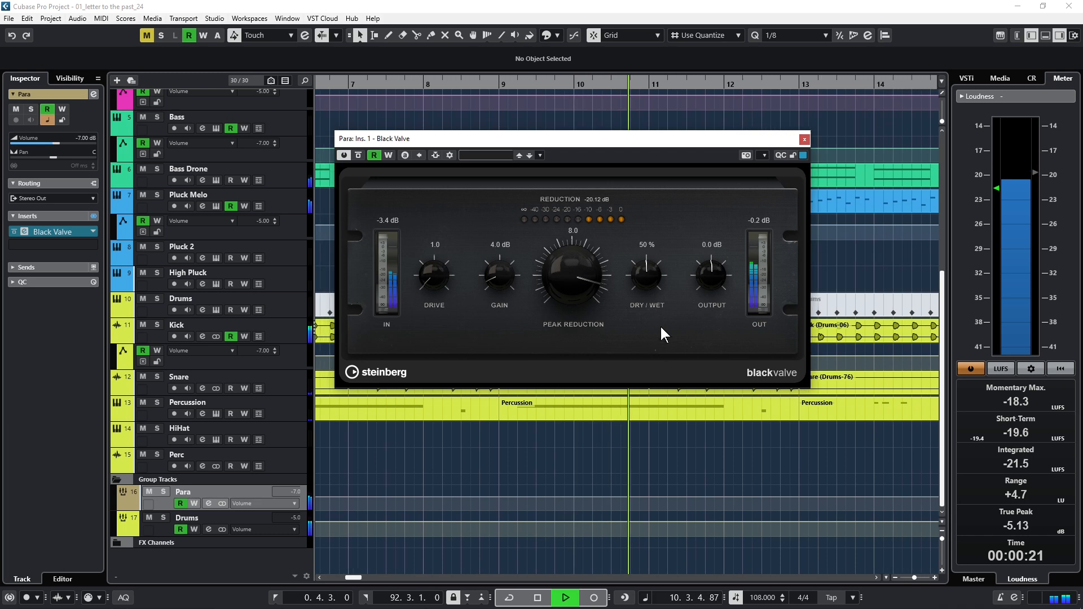
Audition Black Valve's Dry/Wet mix at 25 %, 40 % and 50 % during playback.
{"action": "mouse_move", "coordinate": [648, 275]}
{"action": "left_mouse_down"}
{"action": "mouse_move", "coordinate": [641, 309]}
{"action": "mouse_move", "coordinate": [648, 254]}
{"action": "left_mouse_up"}
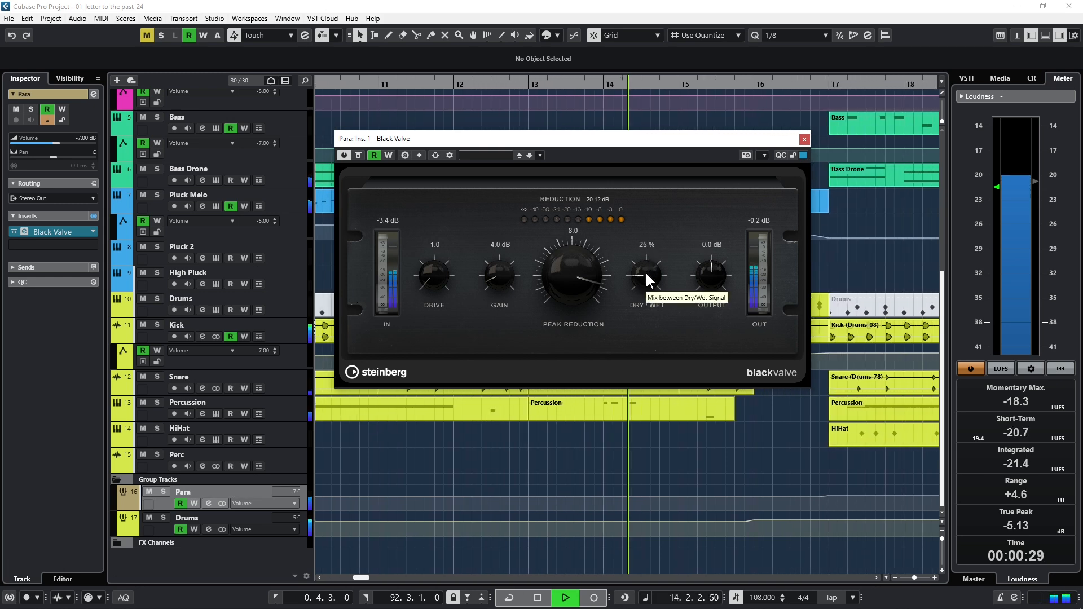
{"action": "left_click_drag", "start_coordinate": [647, 273], "coordinate": [647, 259]}
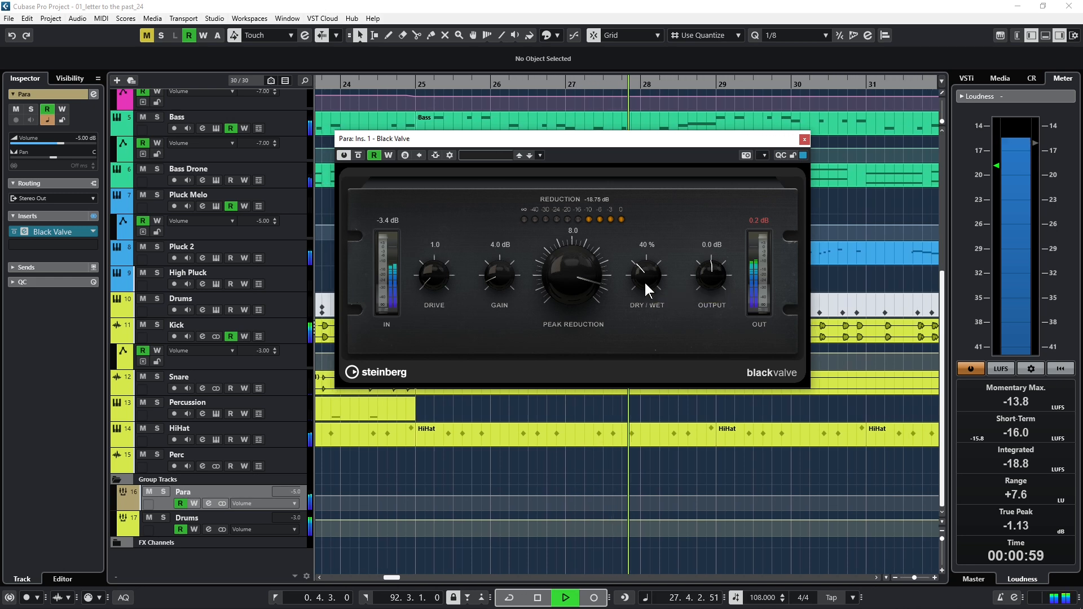
{"action": "left_click_drag", "start_coordinate": [644, 280], "coordinate": [647, 273]}
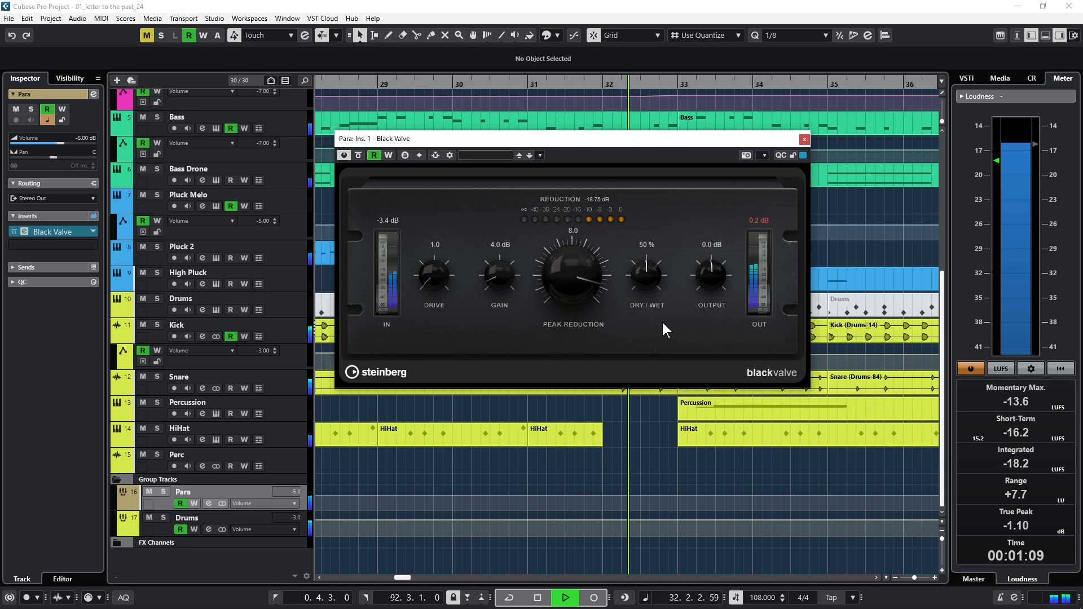
Compare Black Valve's Dry/Wet mix at 0 % and 38 %, and bypass and re-enable the plug-in during playback.
{"action": "left_click_drag", "start_coordinate": [647, 272], "coordinate": [645, 338]}
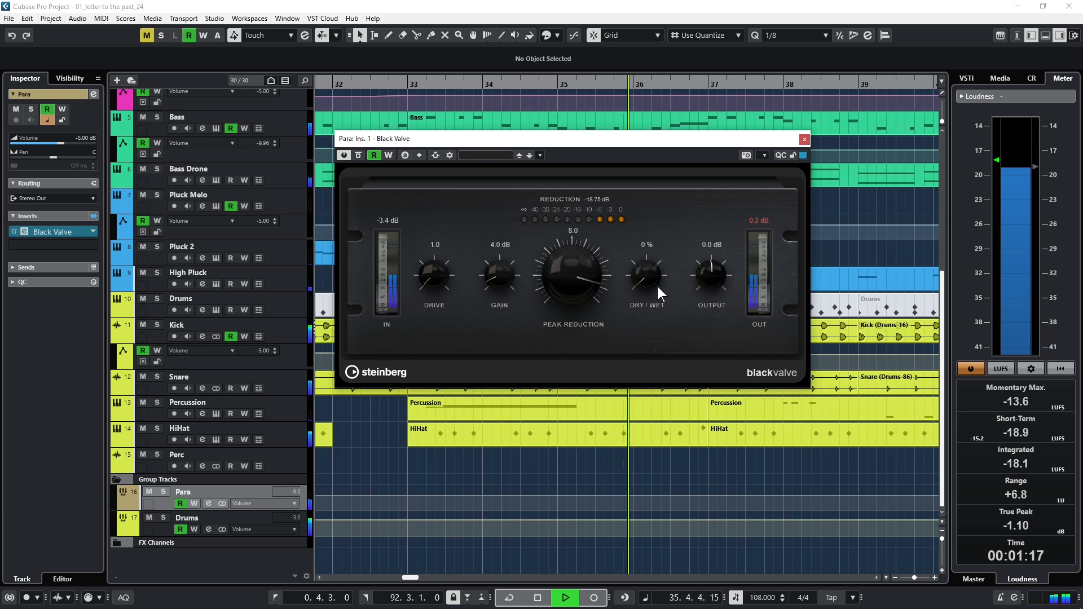
{"action": "left_click_drag", "start_coordinate": [657, 285], "coordinate": [652, 246]}
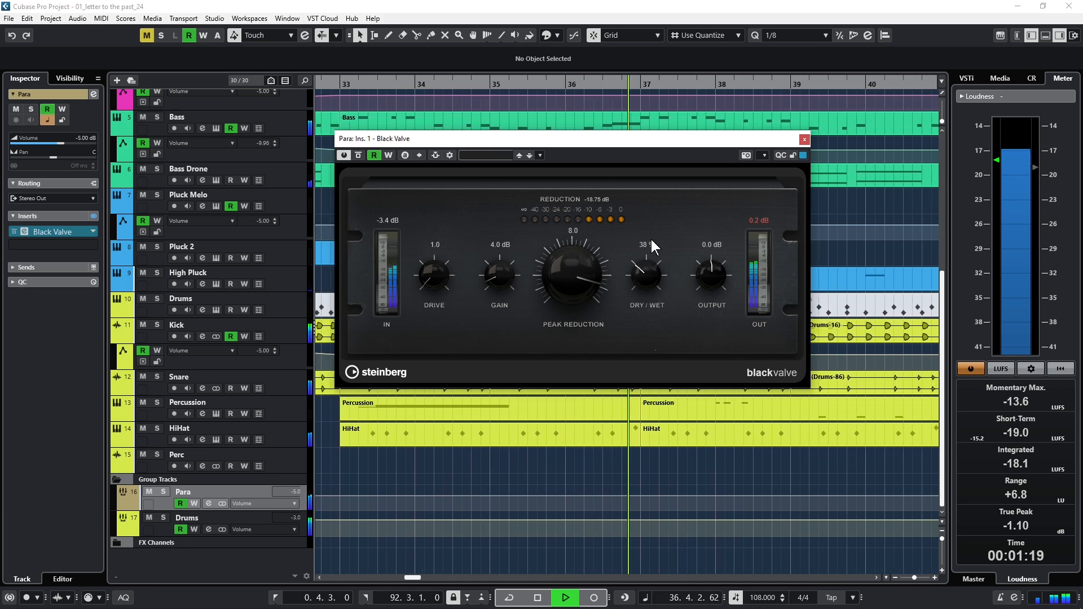
{"action": "left_click", "coordinate": [357, 155]}
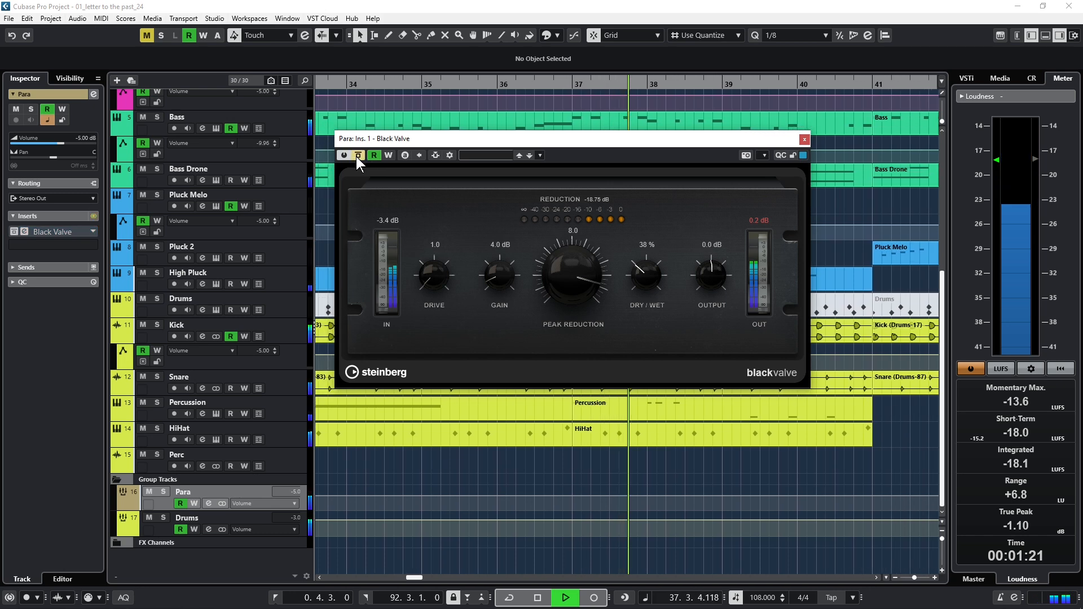
{"action": "left_click", "coordinate": [357, 155]}
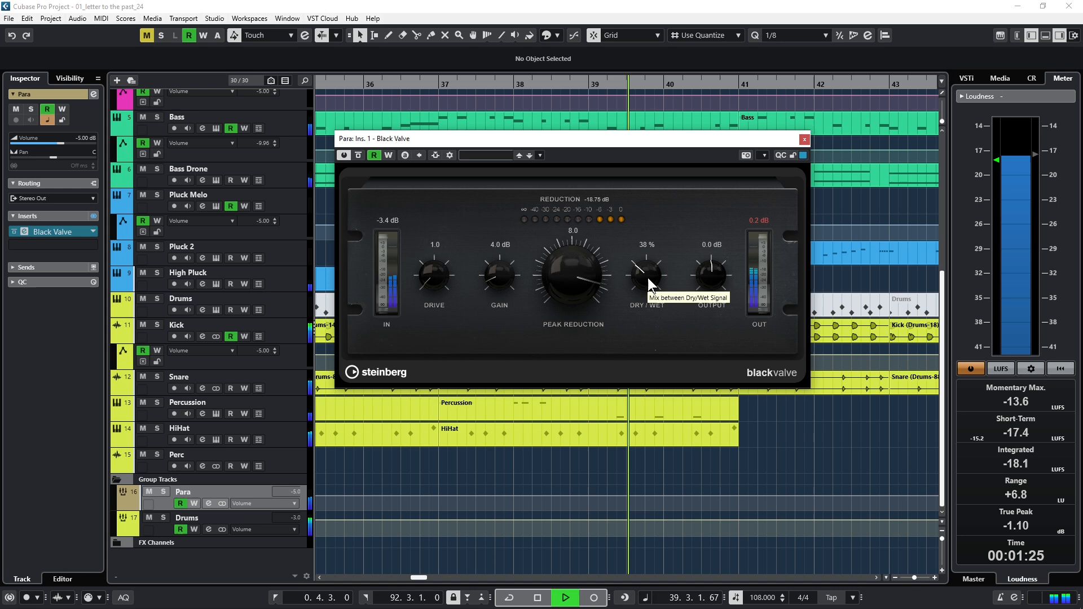
Audition Black Valve's Dry/Wet mix at 100 %, 0 % and 40 % with the Drums group temporarily muted, and unmute the group.
{"action": "left_click_drag", "start_coordinate": [647, 277], "coordinate": [650, 247]}
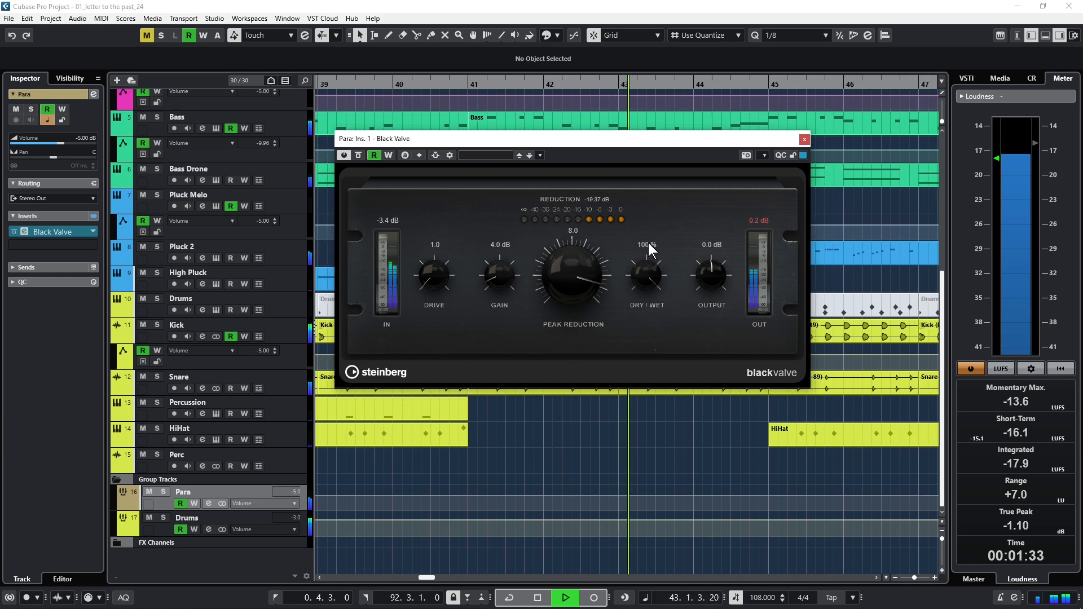
{"action": "left_click", "coordinate": [149, 518]}
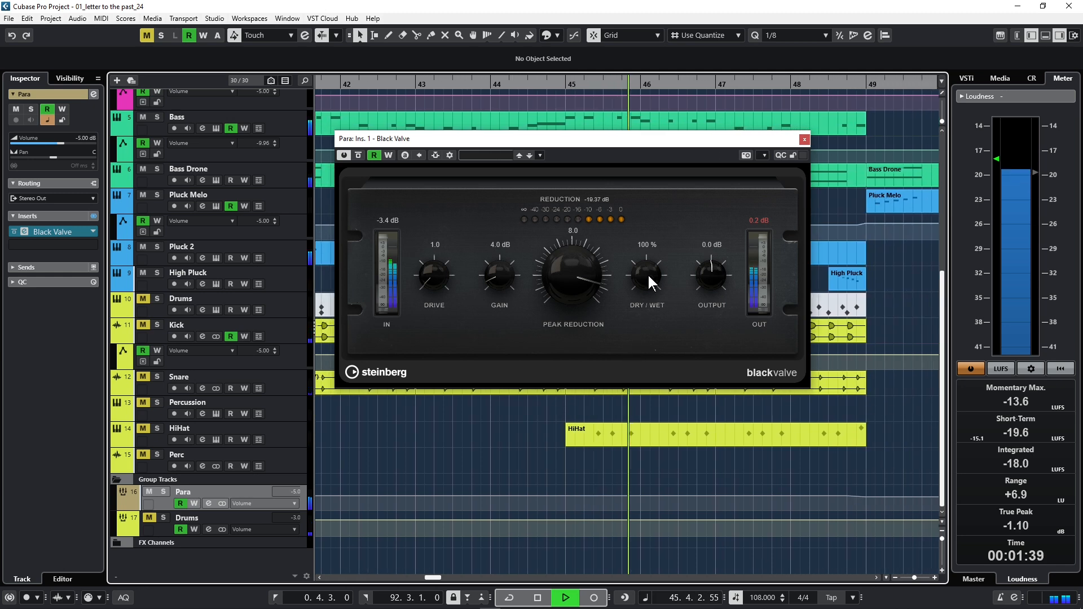
{"action": "left_click_drag", "start_coordinate": [648, 276], "coordinate": [639, 390]}
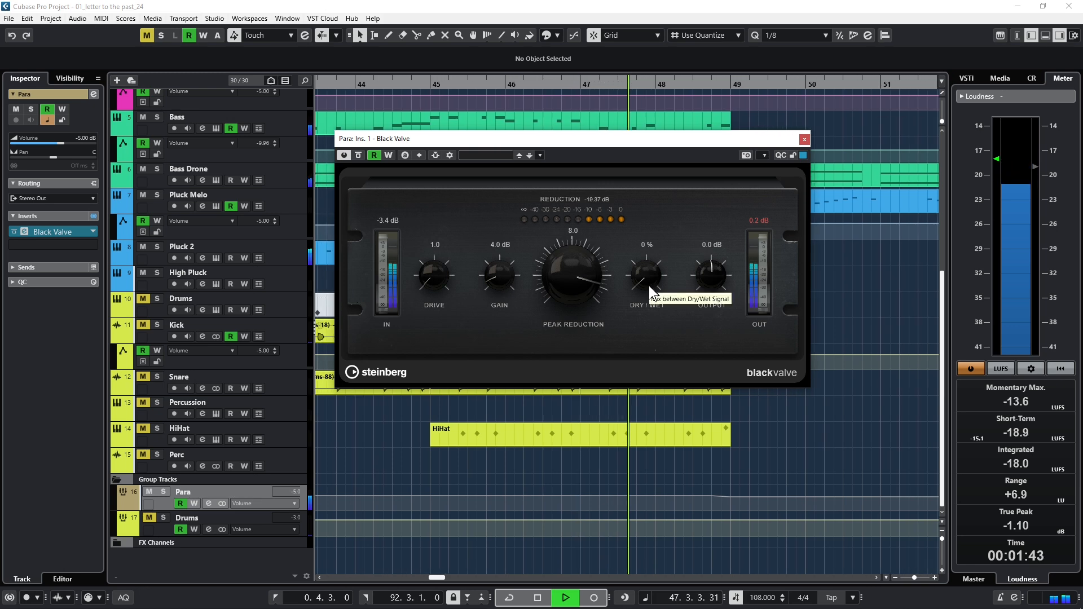
{"action": "left_click_drag", "start_coordinate": [650, 289], "coordinate": [663, 181]}
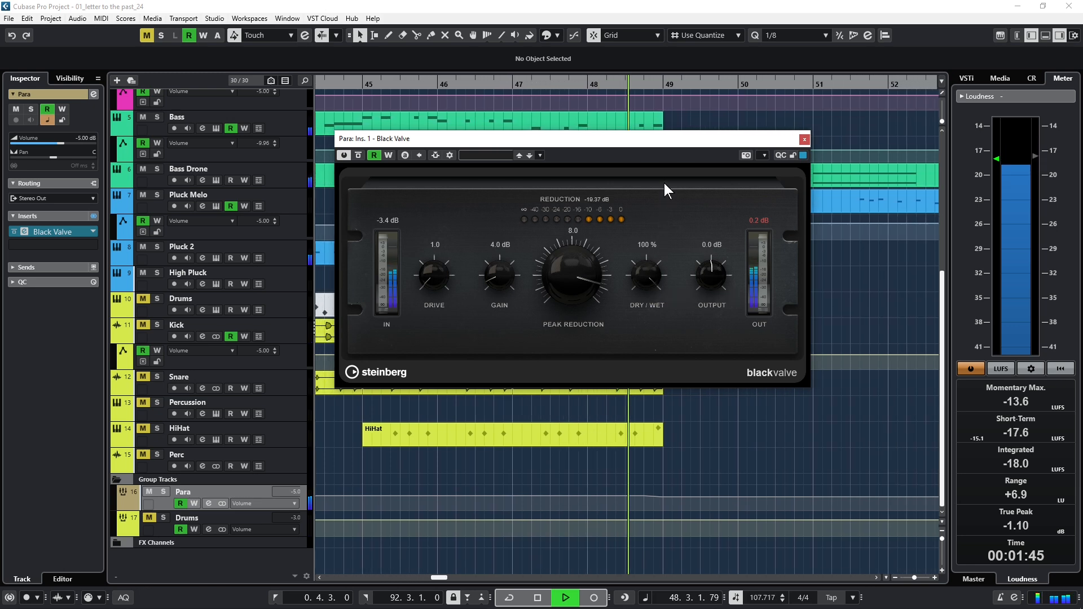
{"action": "left_click_drag", "start_coordinate": [648, 266], "coordinate": [639, 332]}
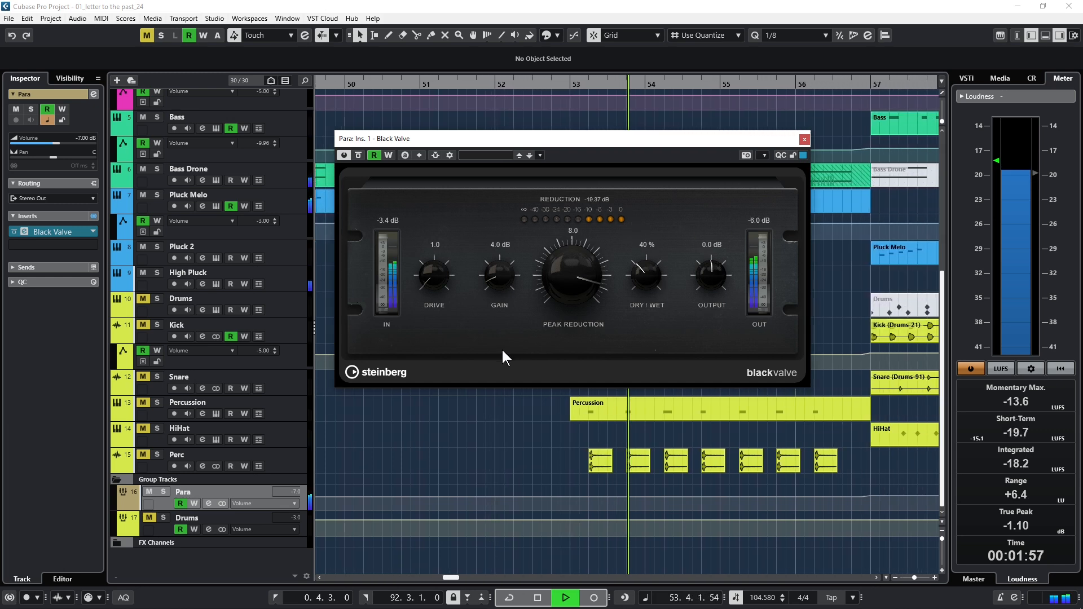
{"action": "left_click", "coordinate": [149, 518]}
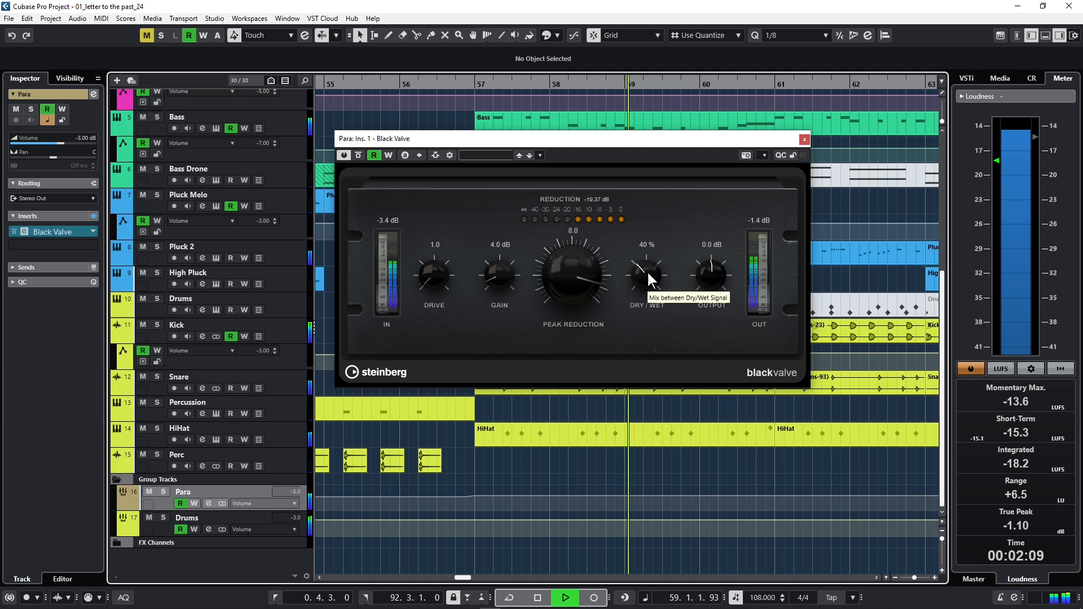
Compare Black Valve's Dry/Wet mix at 50 %, 0 % and 25 % with the full mix playing, and settle on 40 %.
{"action": "left_click_drag", "start_coordinate": [647, 273], "coordinate": [651, 269]}
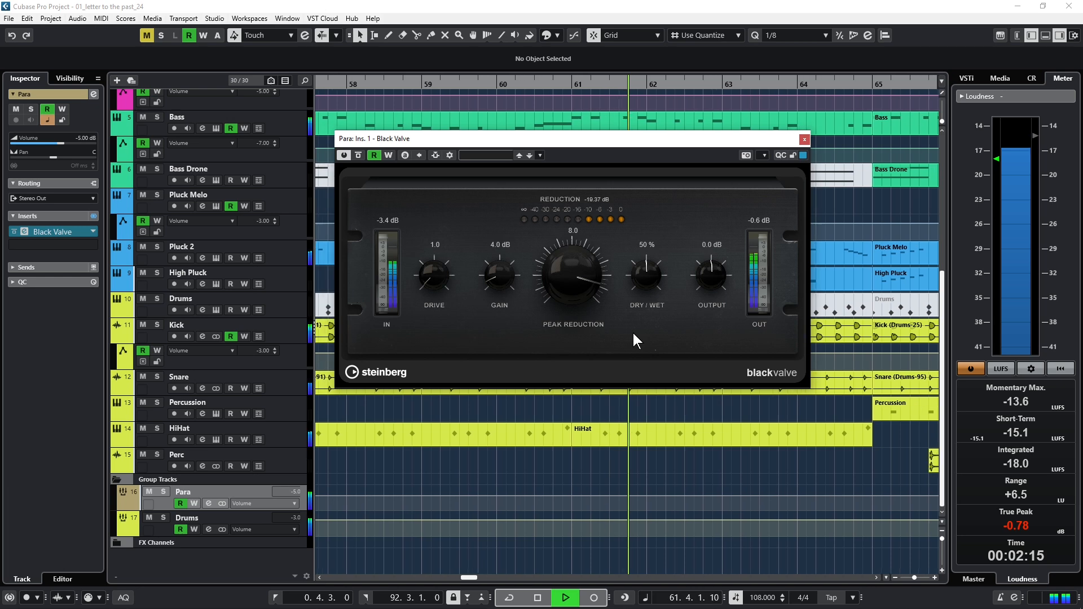
{"action": "mouse_move", "coordinate": [645, 270]}
{"action": "left_mouse_down"}
{"action": "mouse_move", "coordinate": [641, 317]}
{"action": "mouse_move", "coordinate": [643, 278]}
{"action": "left_mouse_up"}
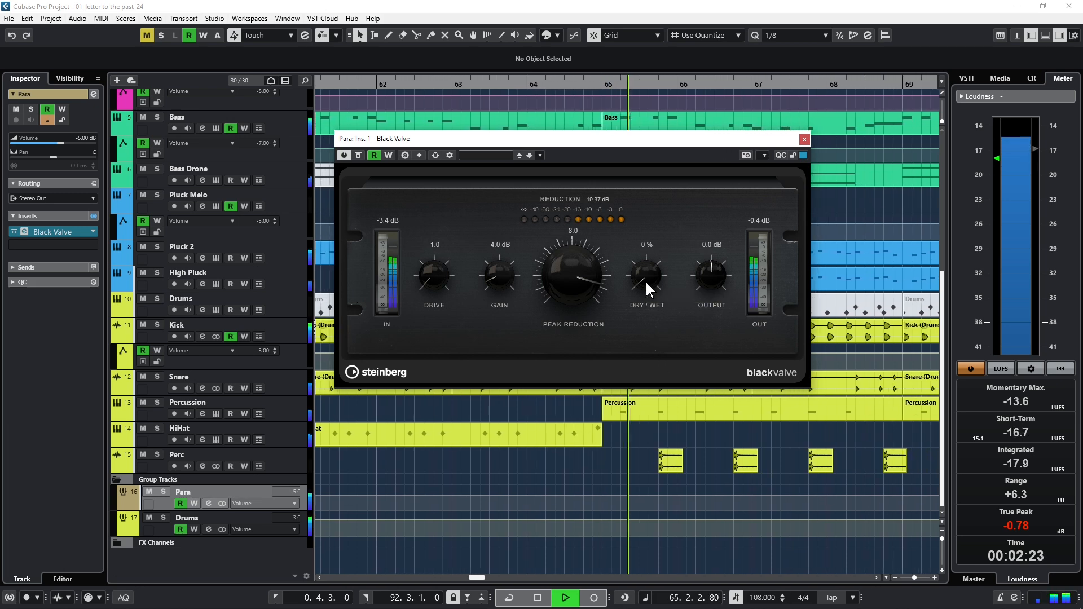
{"action": "left_click_drag", "start_coordinate": [646, 280], "coordinate": [647, 254]}
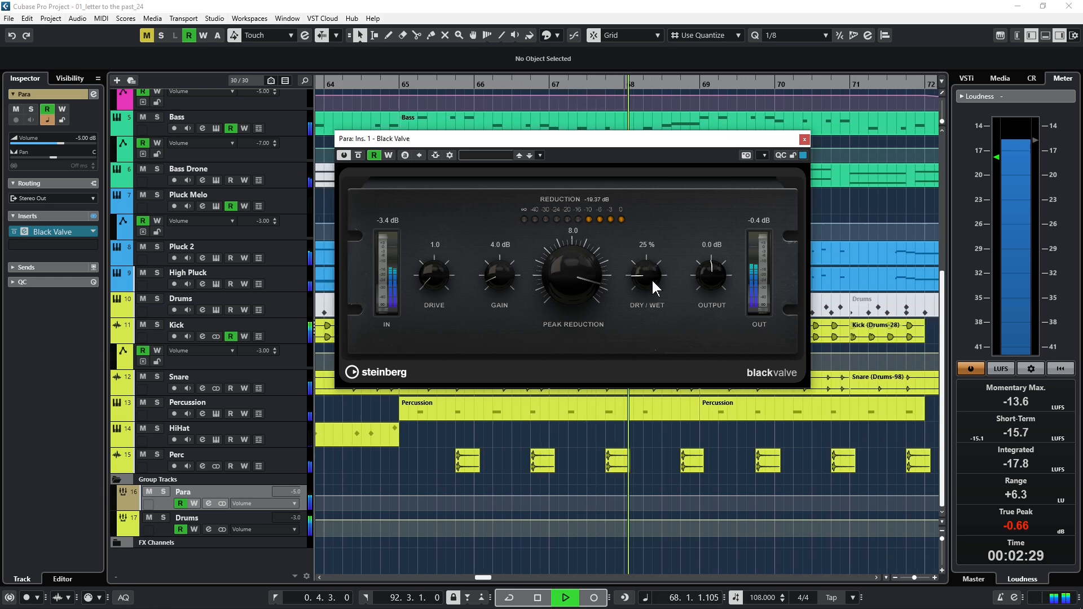
{"action": "left_click_drag", "start_coordinate": [650, 279], "coordinate": [653, 268]}
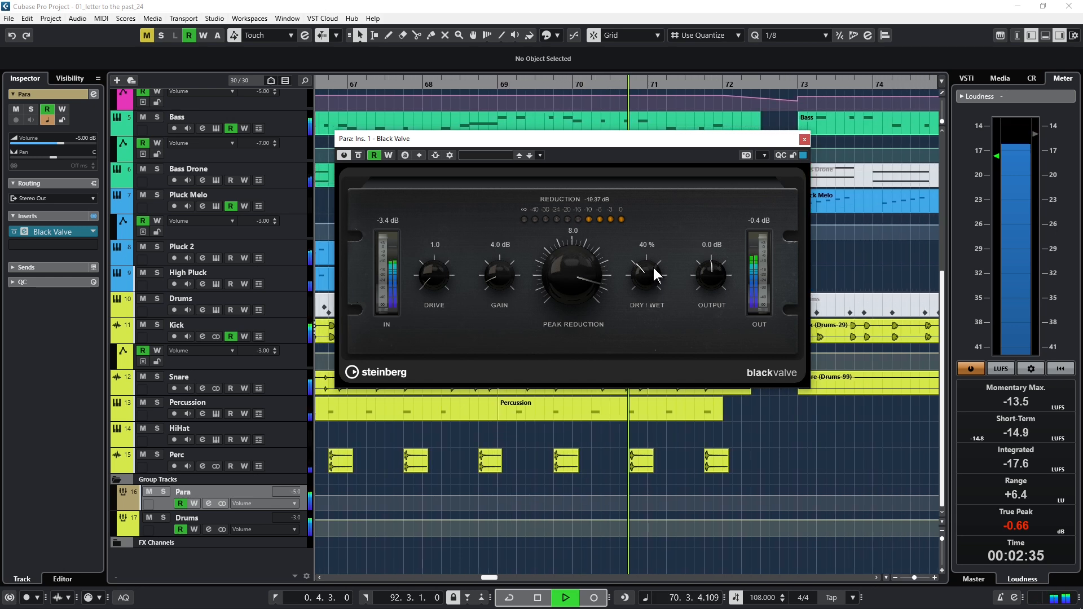
{"action": "left_click_drag", "start_coordinate": [654, 275], "coordinate": [655, 275]}
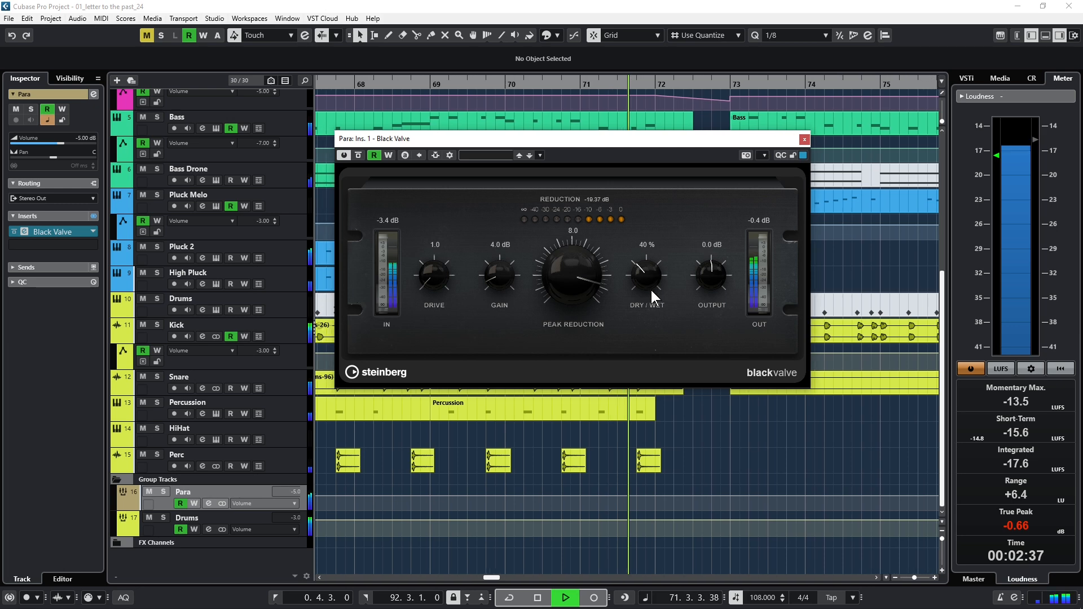